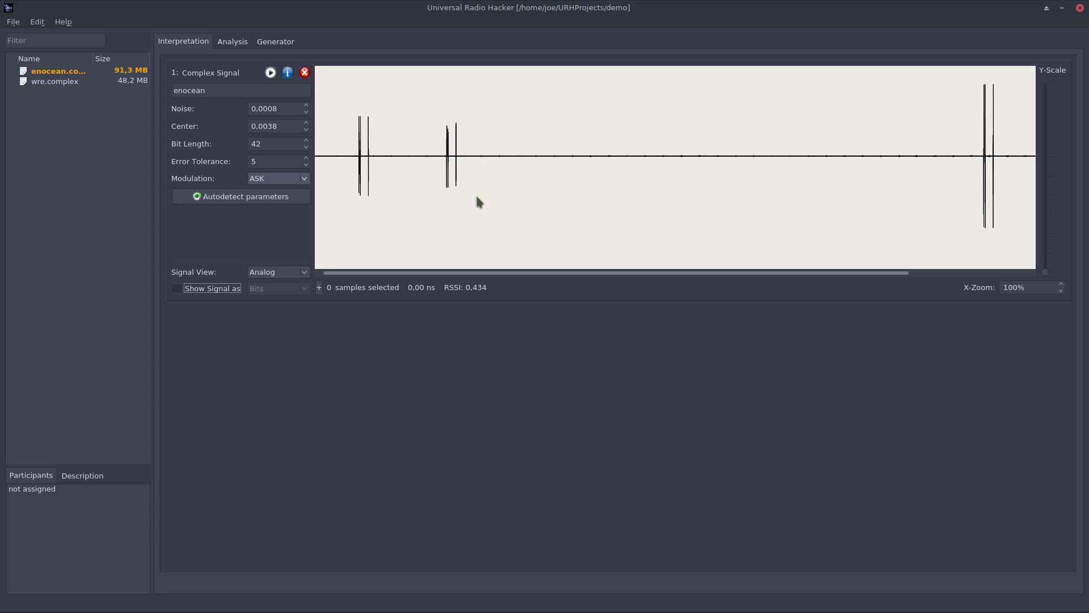
# Delete the 6609-sample (6.61 ms) silent stretch right after the first enocean burst
pyautogui.scroll(10, 352, 193)
pyautogui.scroll(12, 364, 185)
pyautogui.scroll(15, 394, 179)
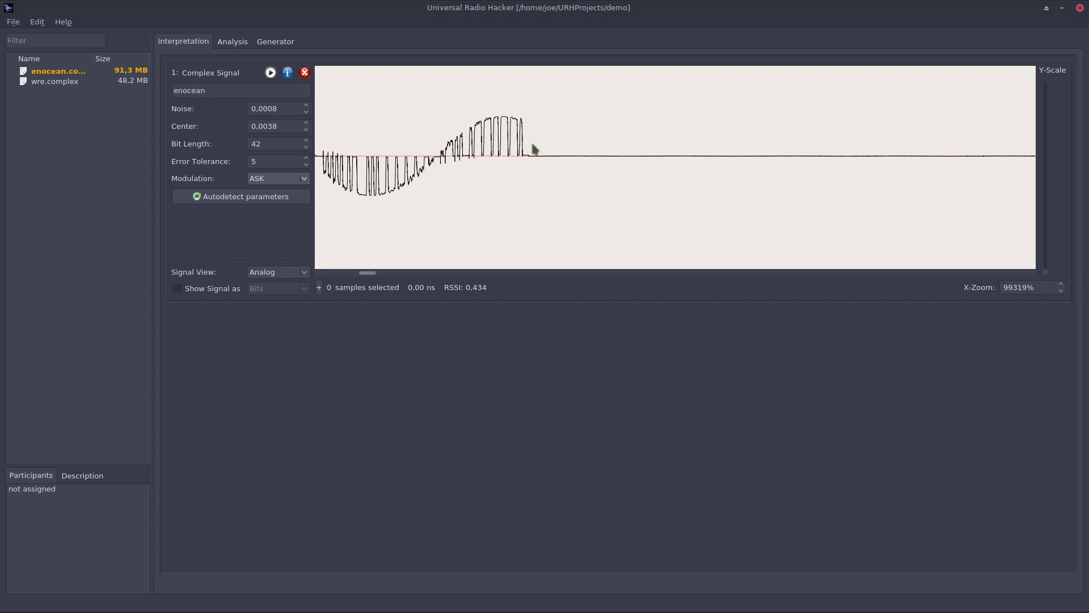
pyautogui.moveTo(555, 122); pyautogui.dragTo(952, 122)
pyautogui.rightClick(772, 97)
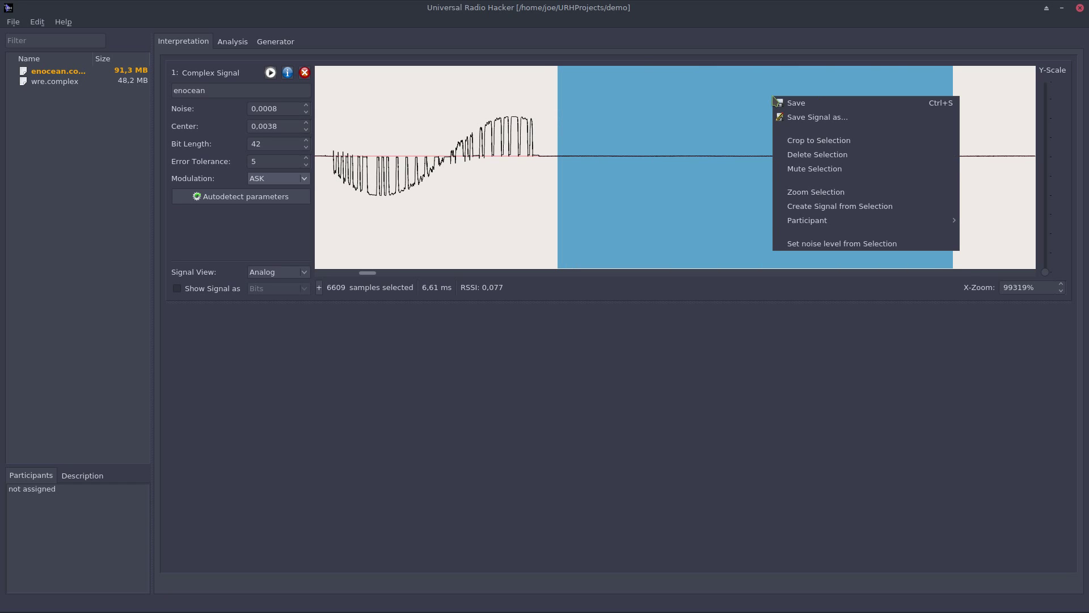
pyautogui.click(838, 156)
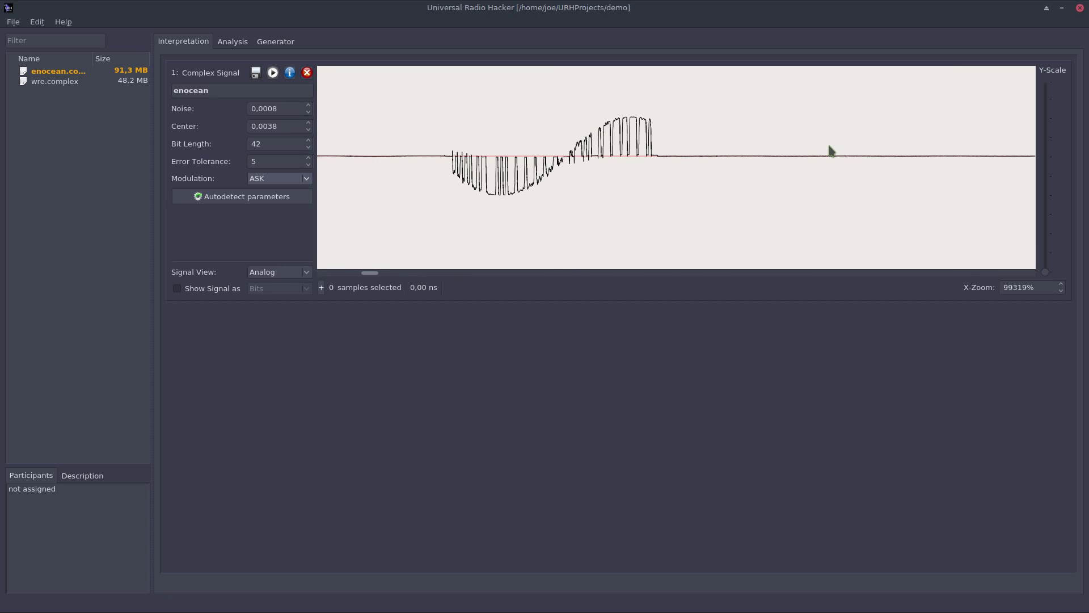
# Crop the enocean recording to the 10.69 s span from its first burst to its last
pyautogui.scroll(-10, 829, 149)
pyautogui.scroll(-12, 828, 146)
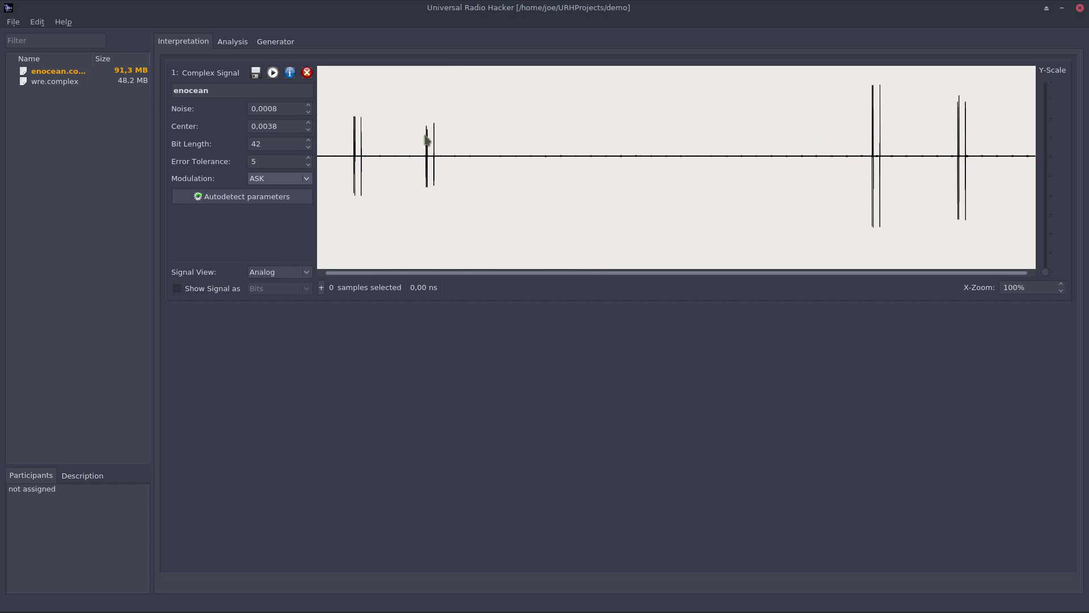
pyautogui.moveTo(343, 113); pyautogui.dragTo(985, 102)
pyautogui.rightClick(621, 125)
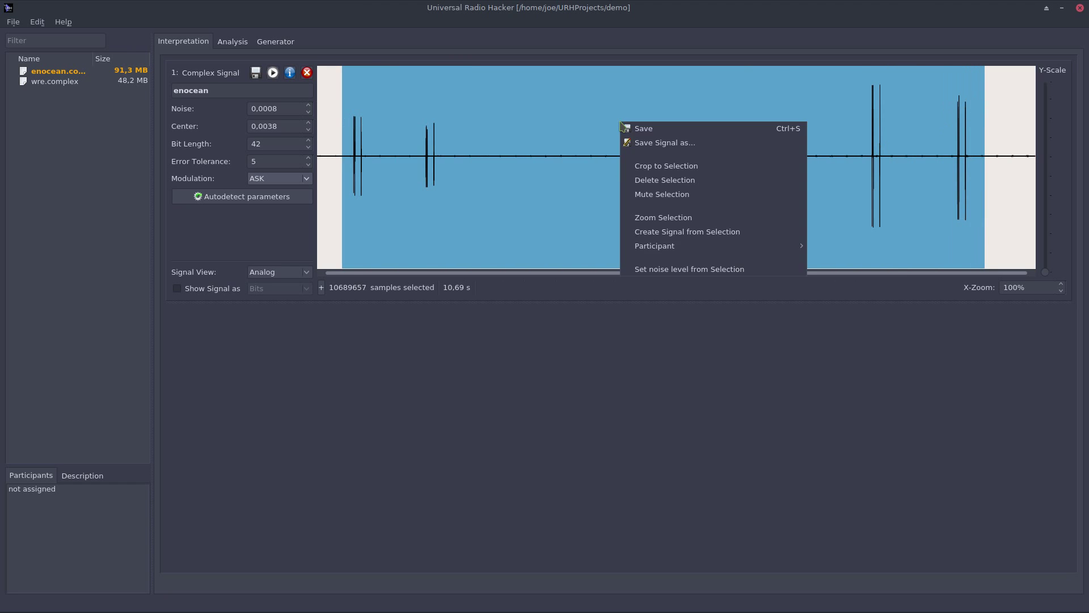
pyautogui.click(691, 166)
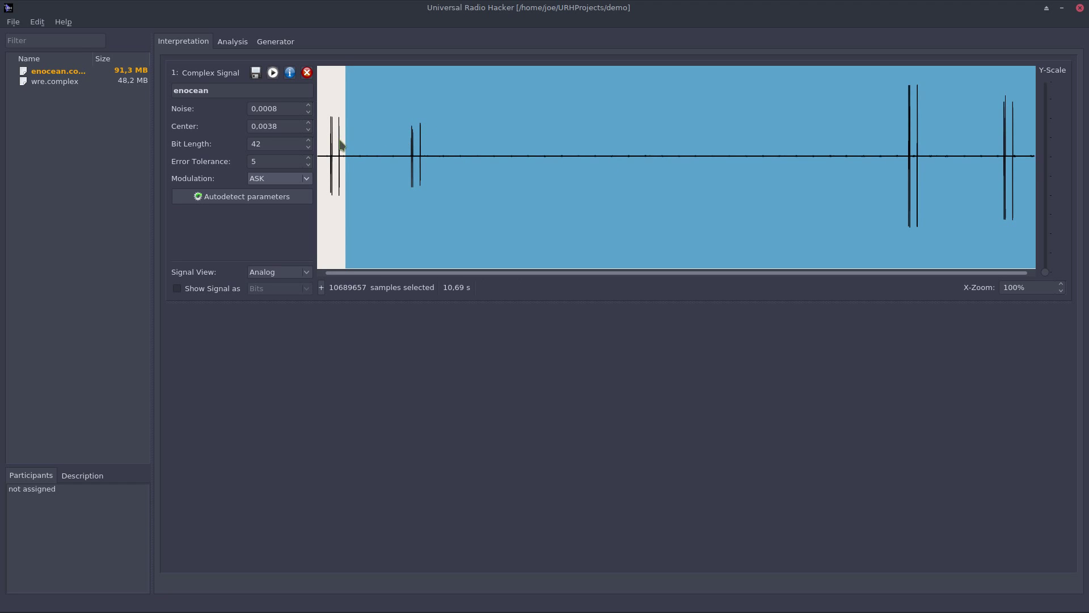
pyautogui.click(412, 136)
pyautogui.scroll(3, 409, 135)
pyautogui.scroll(-3, 392, 142)
pyautogui.moveTo(384, 121); pyautogui.dragTo(443, 130)
pyautogui.rightClick(415, 130)
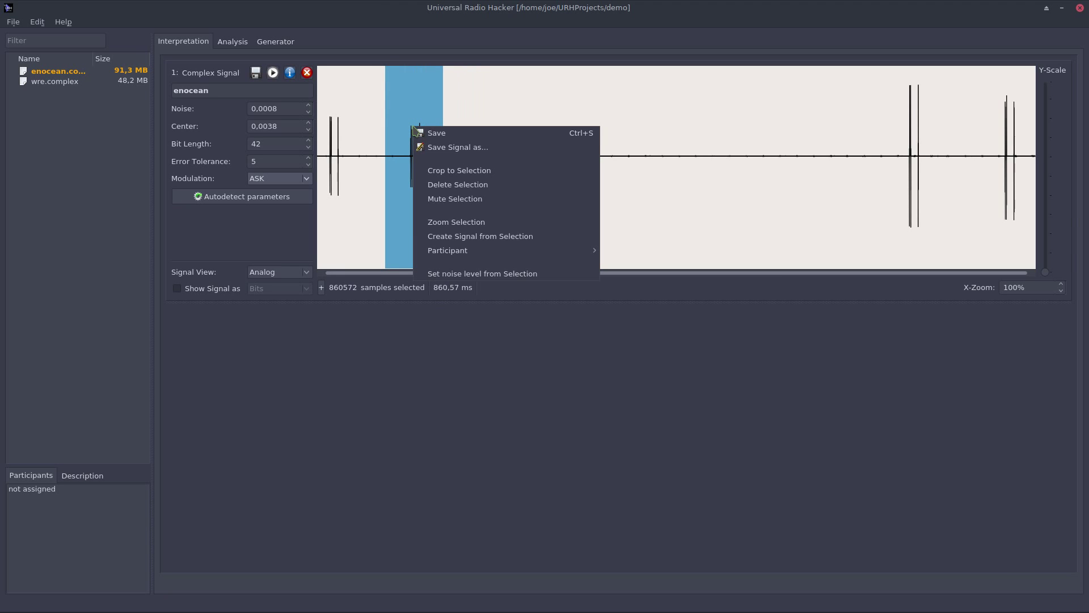
pyautogui.click(545, 237)
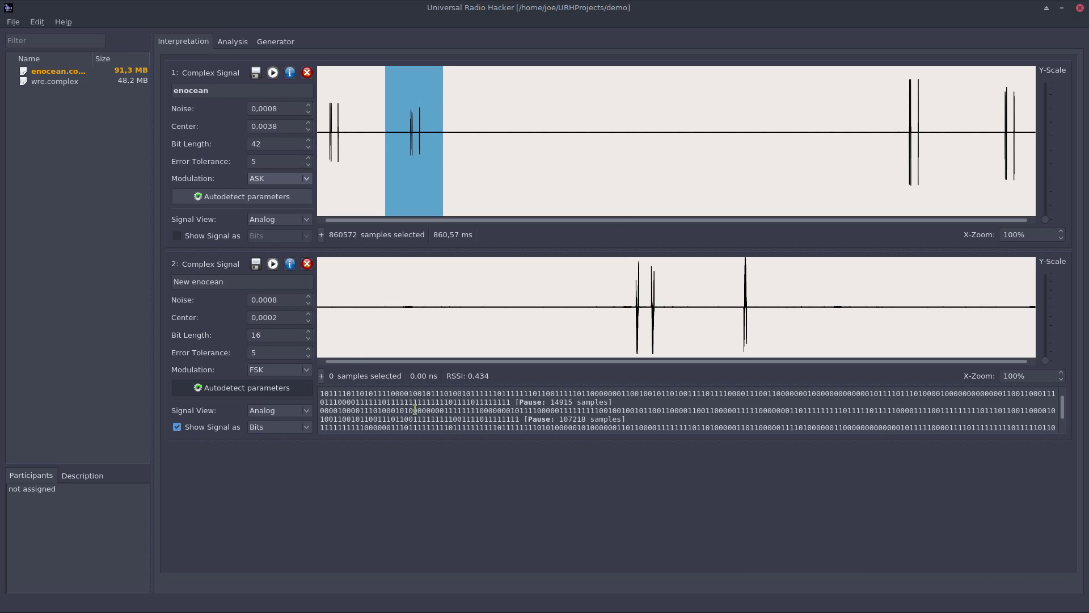
pyautogui.click(306, 264)
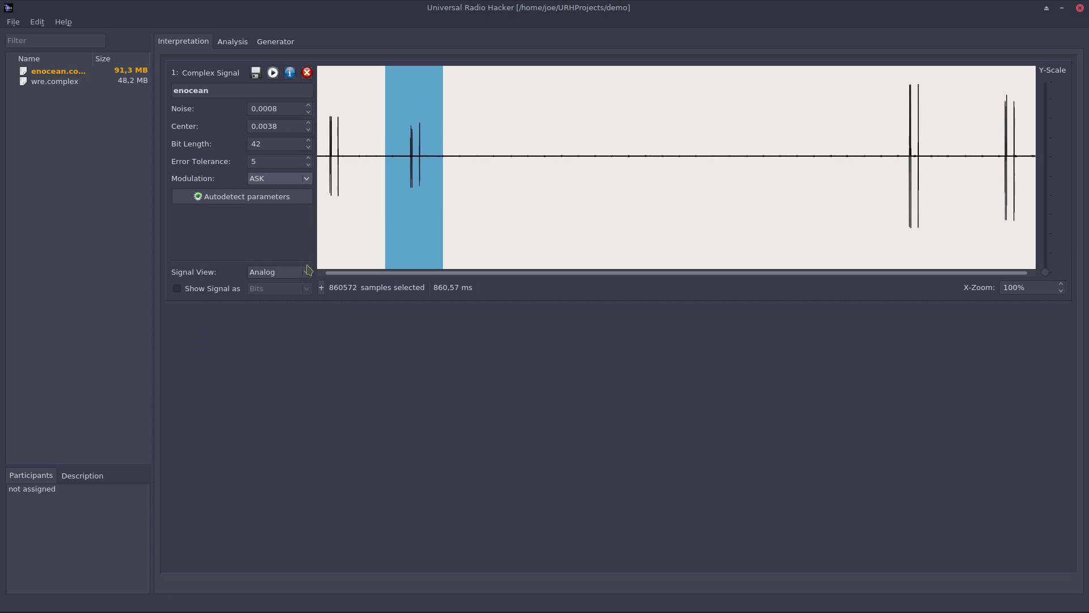
# Enable Show Signal as Bits to list the demodulated bit rows under the waveform
pyautogui.click(208, 290)
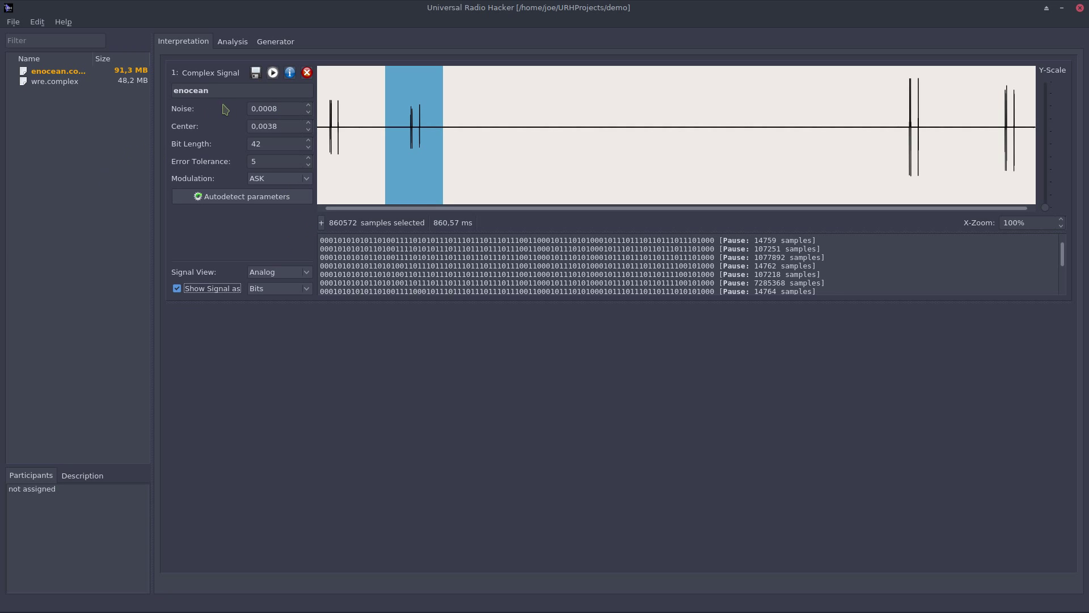
# Try noise levels of 0,5 and then 0,1 on the enocean signal
pyautogui.click(285, 107)
pyautogui.press('BackSpace')
pyautogui.press('BackSpace')
pyautogui.press('BackSpace')
pyautogui.press('BackSpace')
pyautogui.write('5')
pyautogui.press('Return')
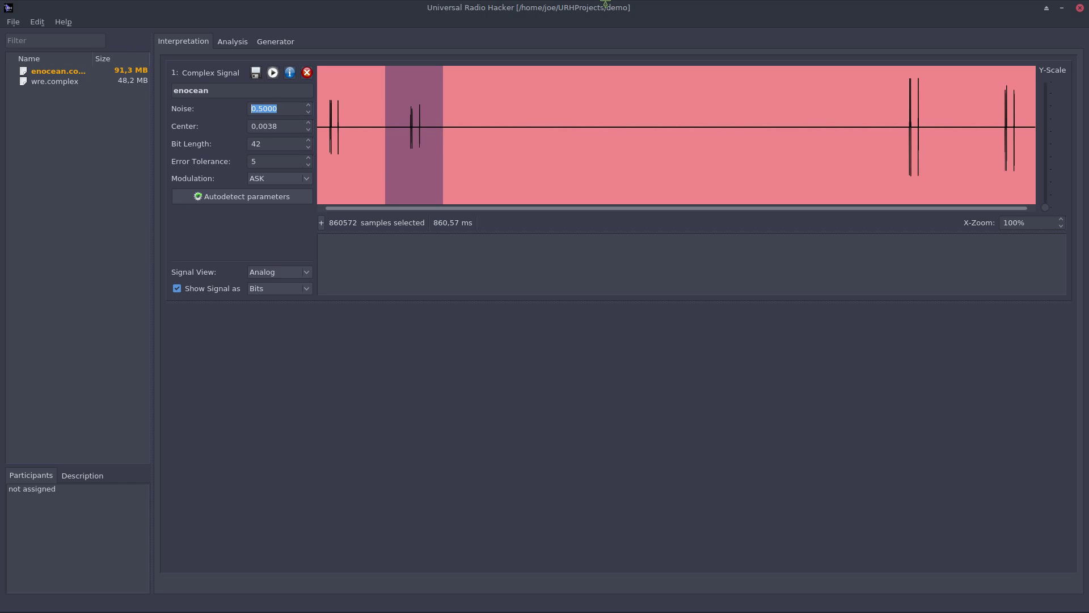
pyautogui.press('Left')
pyautogui.press('Right')
pyautogui.press('Right')
pyautogui.press('BackSpace')
pyautogui.write('1')
pyautogui.press('Return')
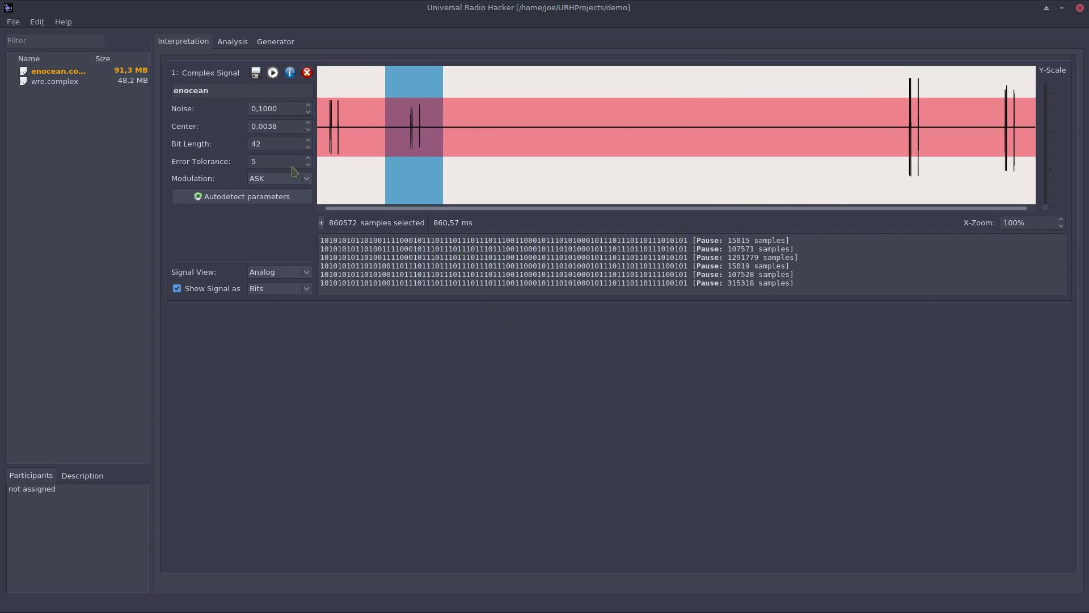
# Settle the noise level at 0,01 (0.0100) so clean bit rows decode
pyautogui.click(269, 109)
pyautogui.press('BackSpace')
pyautogui.write('1')
pyautogui.press('Return')
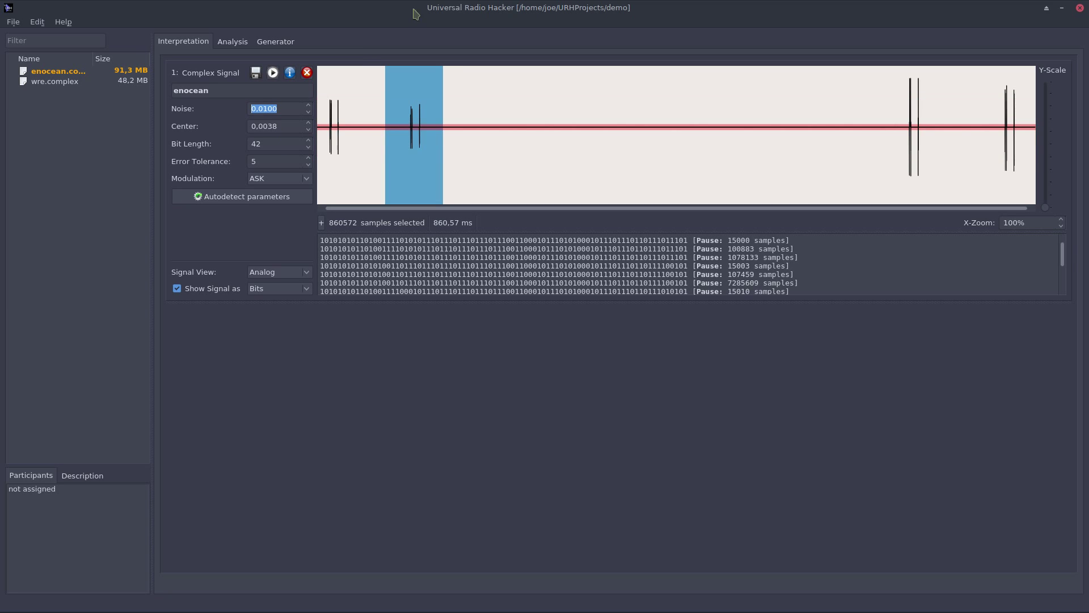
pyautogui.click(636, 101)
# Switch Signal View to Demodulated and zoom into the burst until individual pulses show
pyautogui.click(277, 274)
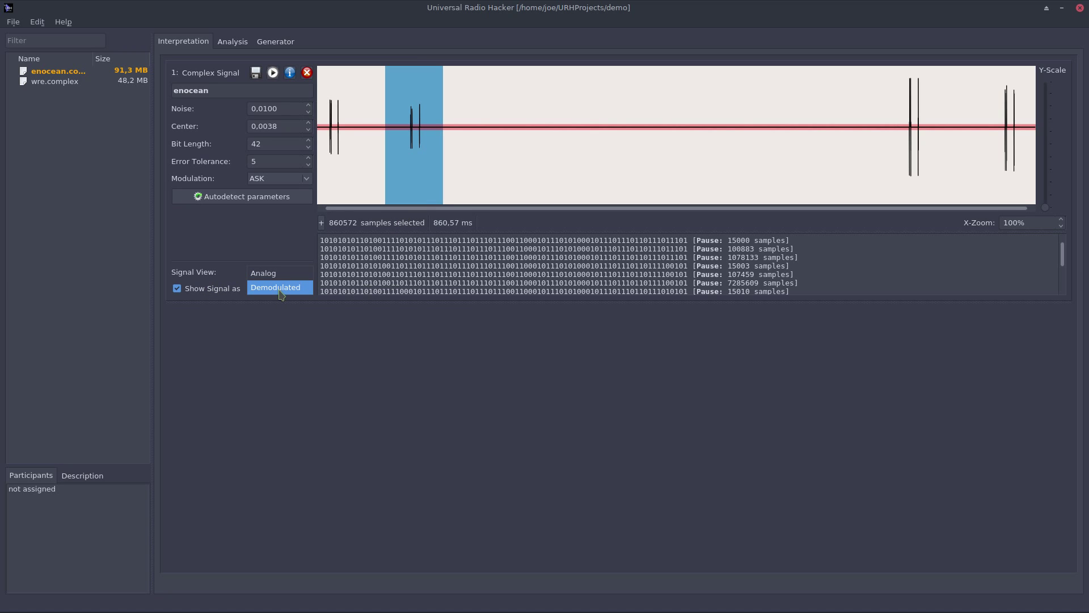
pyautogui.click(281, 293)
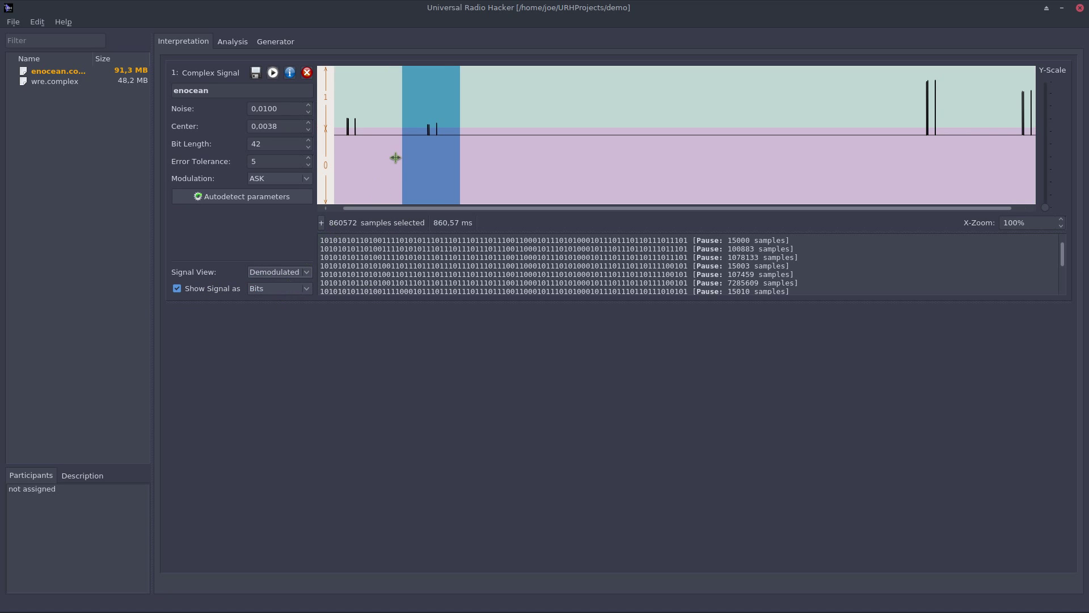
pyautogui.scroll(3, 401, 158)
pyautogui.scroll(15, 400, 157)
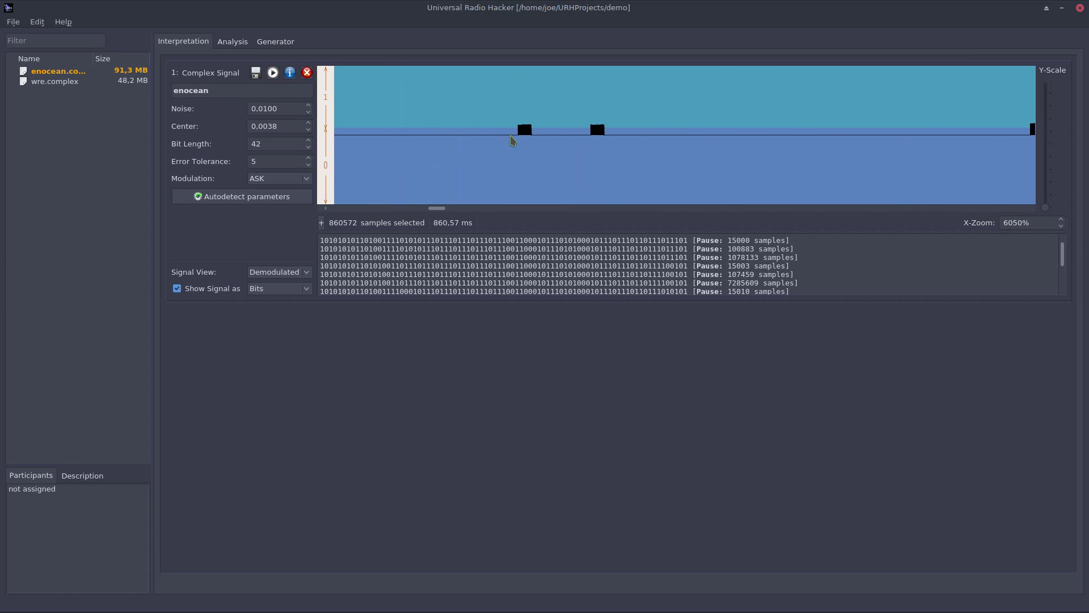
pyautogui.scroll(8, 510, 135)
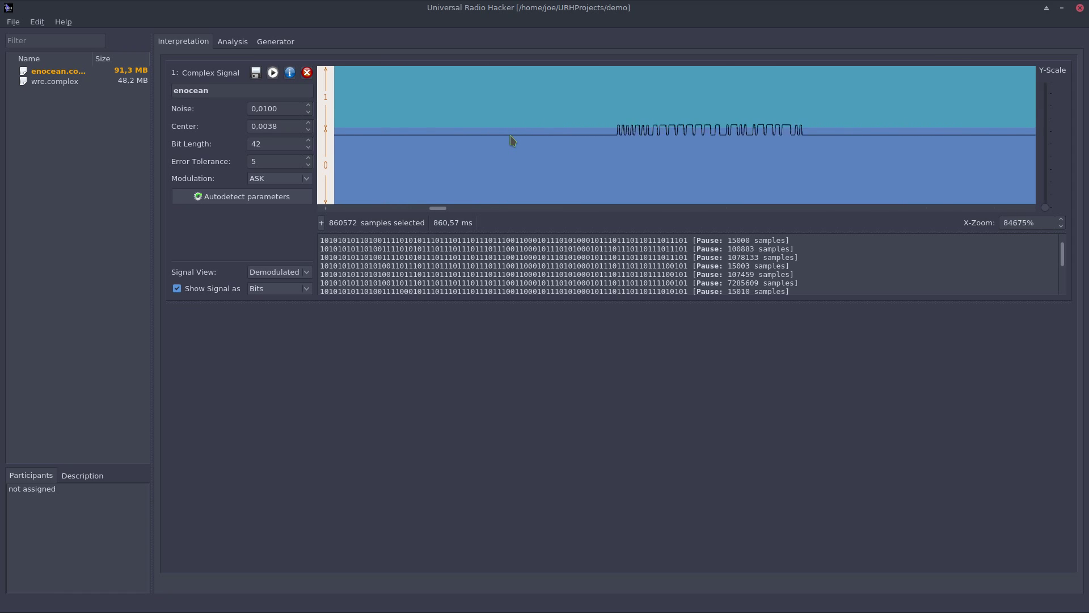
pyautogui.click(580, 159)
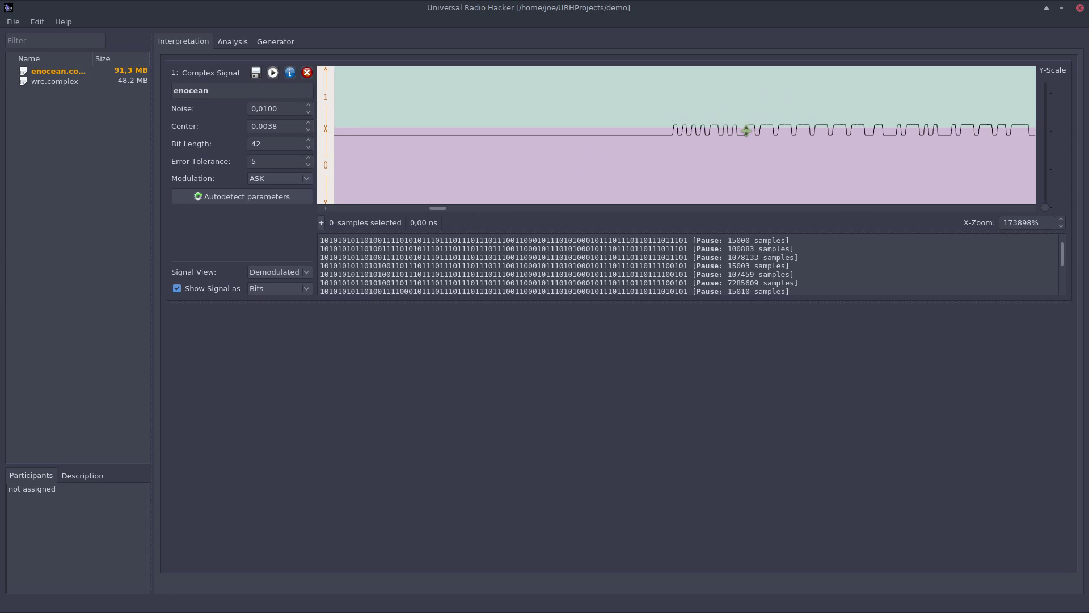
pyautogui.scroll(4, 746, 131)
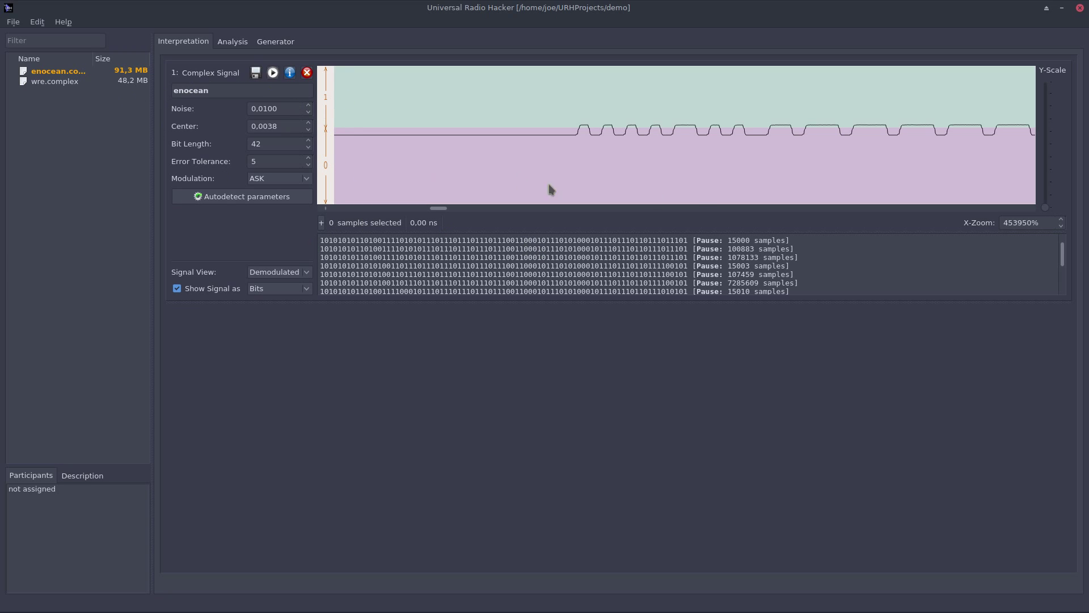
# Tune the center threshold through 0,0020, 0,03 and 0,01, ending at 0,0026
pyautogui.moveTo(644, 128); pyautogui.dragTo(640, 130)
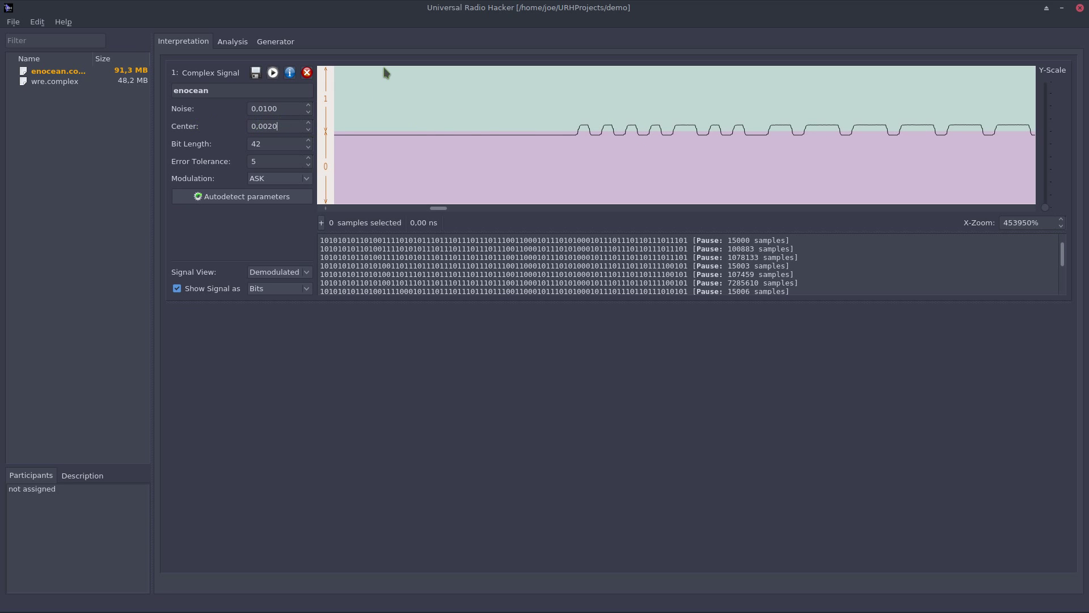
pyautogui.press('BackSpace')
pyautogui.press('BackSpace')
pyautogui.write('3')
pyautogui.press('Return')
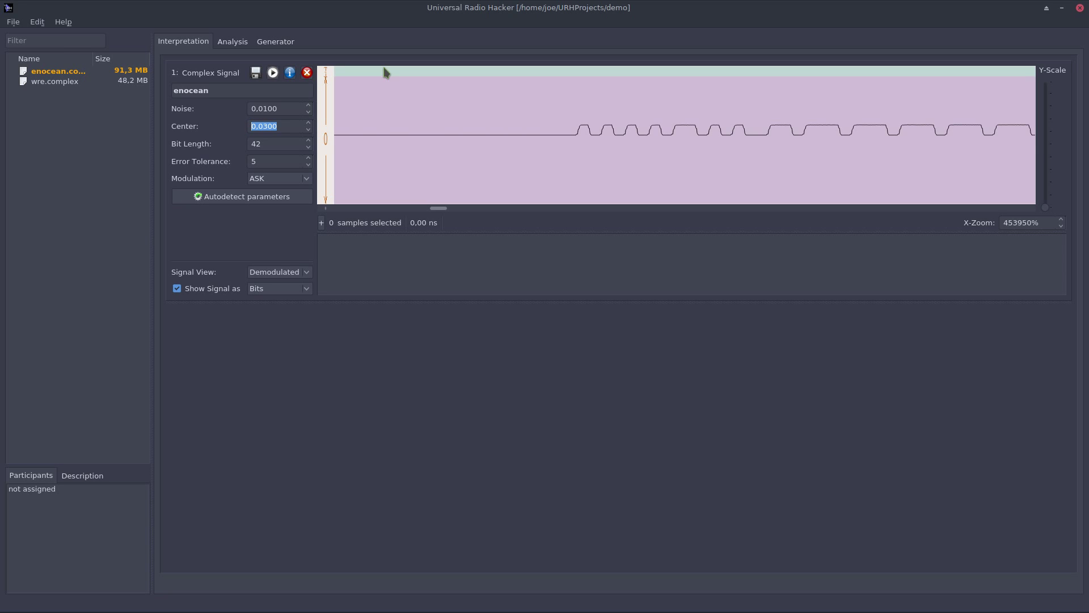
pyautogui.press('Right')
pyautogui.press('BackSpace')
pyautogui.press('Return')
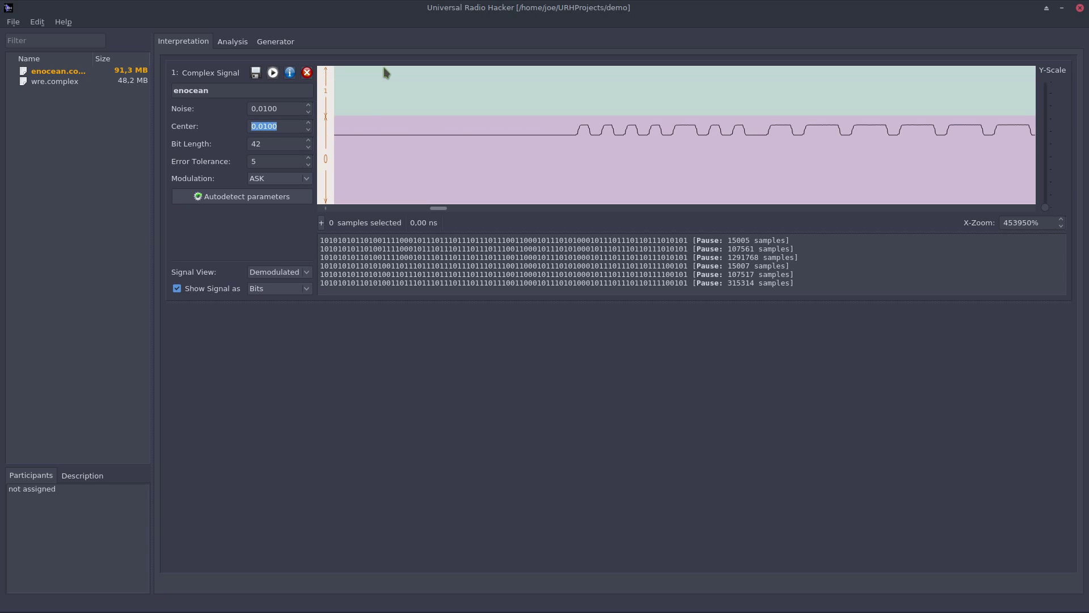
pyautogui.moveTo(714, 116); pyautogui.dragTo(713, 129)
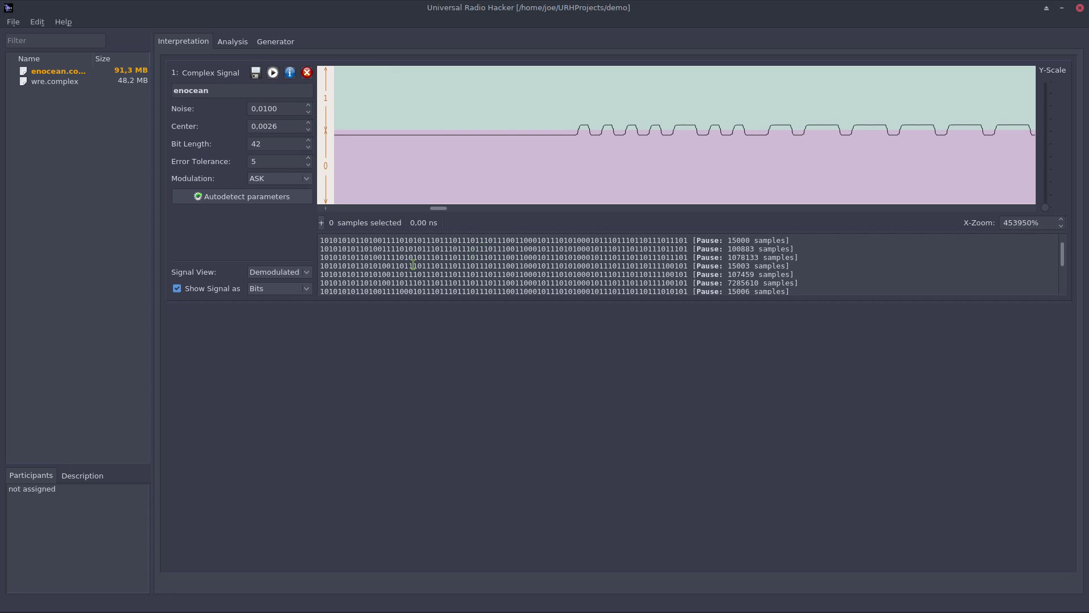
pyautogui.scroll(2, 484, 182)
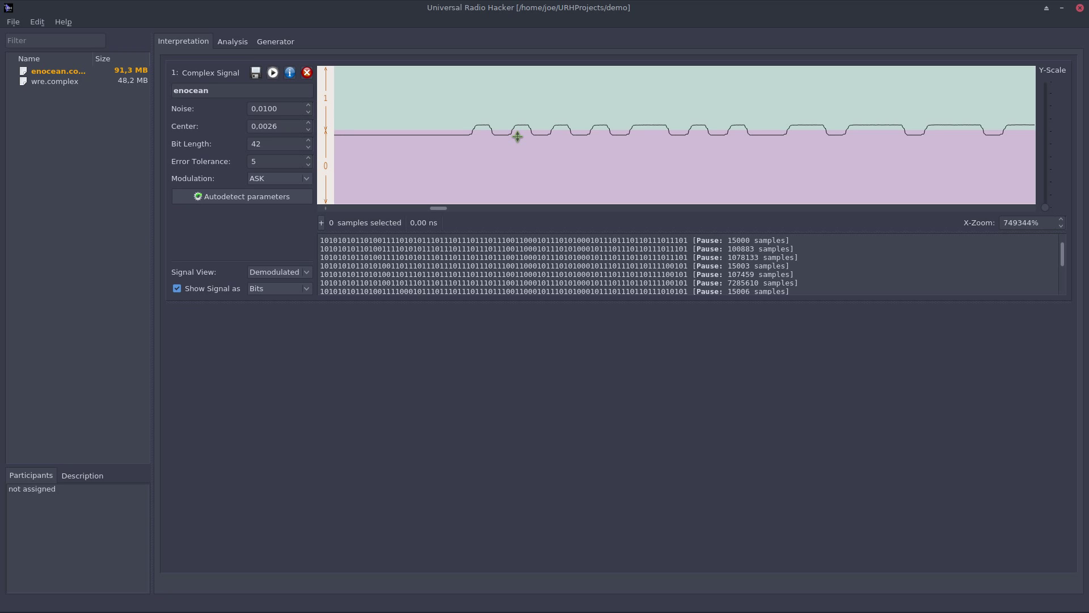
# Zoom deep into the demodulated waveform, stretch the Y-Scale, and select one roughly 41-sample pulse
pyautogui.scroll(5, 518, 136)
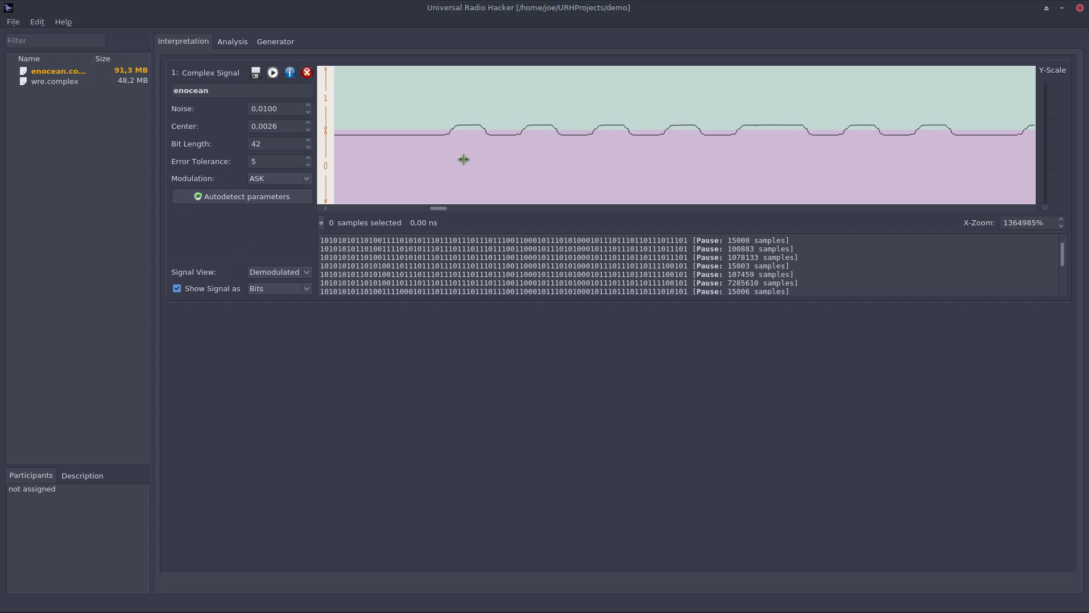
pyautogui.scroll(1, 439, 152)
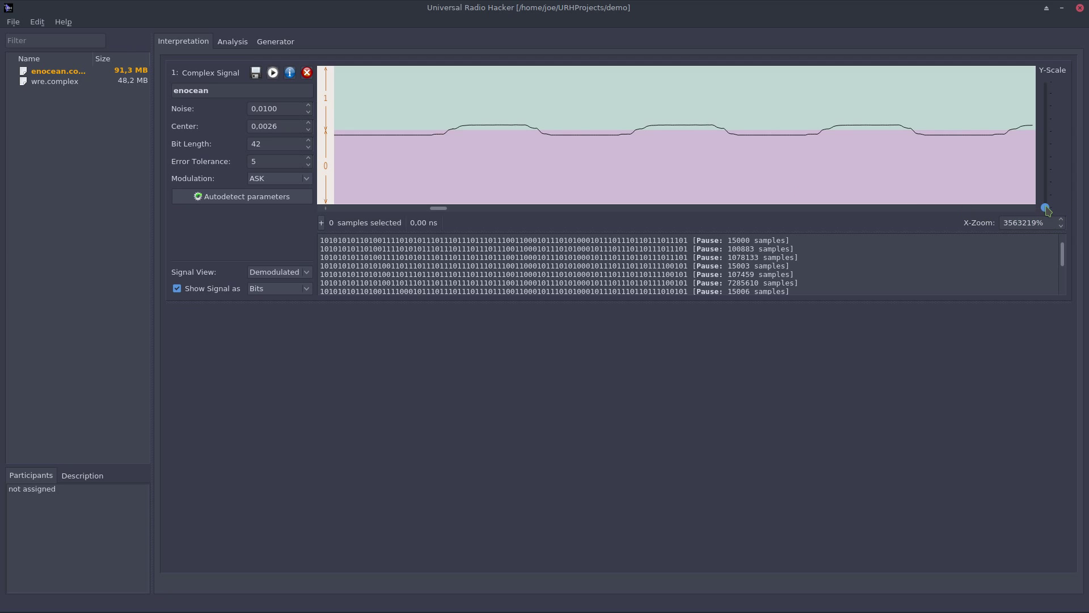
pyautogui.moveTo(1045, 208); pyautogui.dragTo(1045, 202)
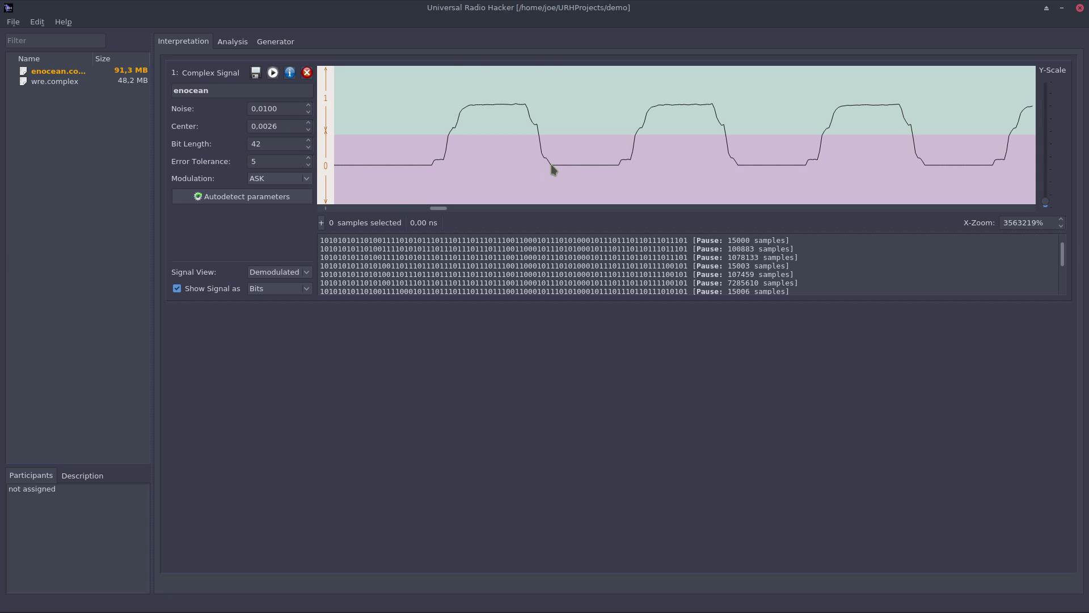
pyautogui.moveTo(551, 166); pyautogui.dragTo(451, 151)
pyautogui.moveTo(552, 111)
pyautogui.mouseDown()
pyautogui.moveTo(535, 114)
pyautogui.moveTo(549, 110)
pyautogui.mouseUp()
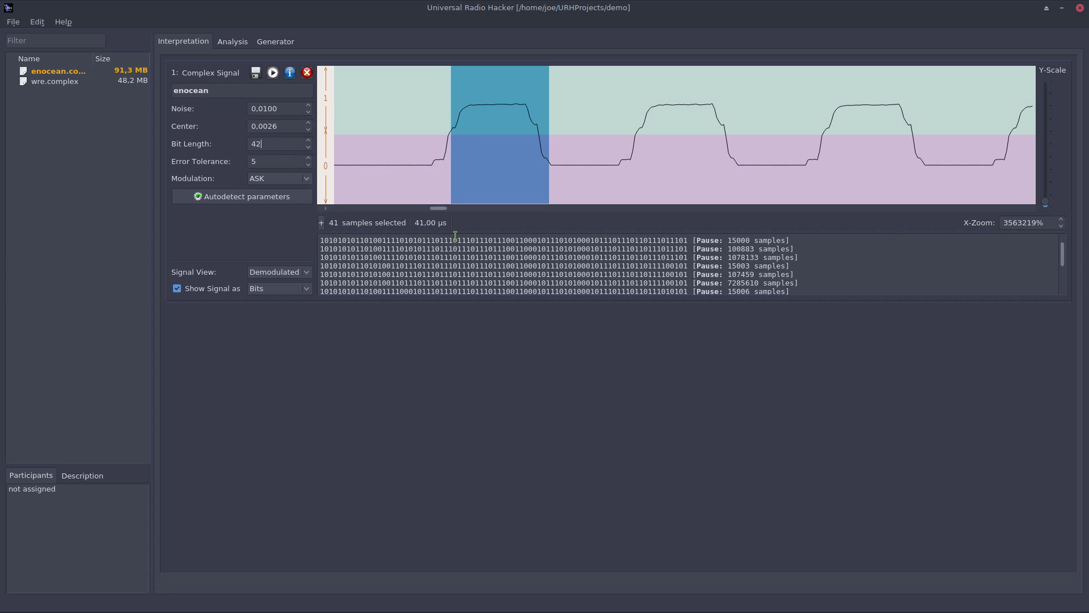
pyautogui.press('BackSpace')
pyautogui.press('BackSpace')
pyautogui.write('80')
pyautogui.press('Return')
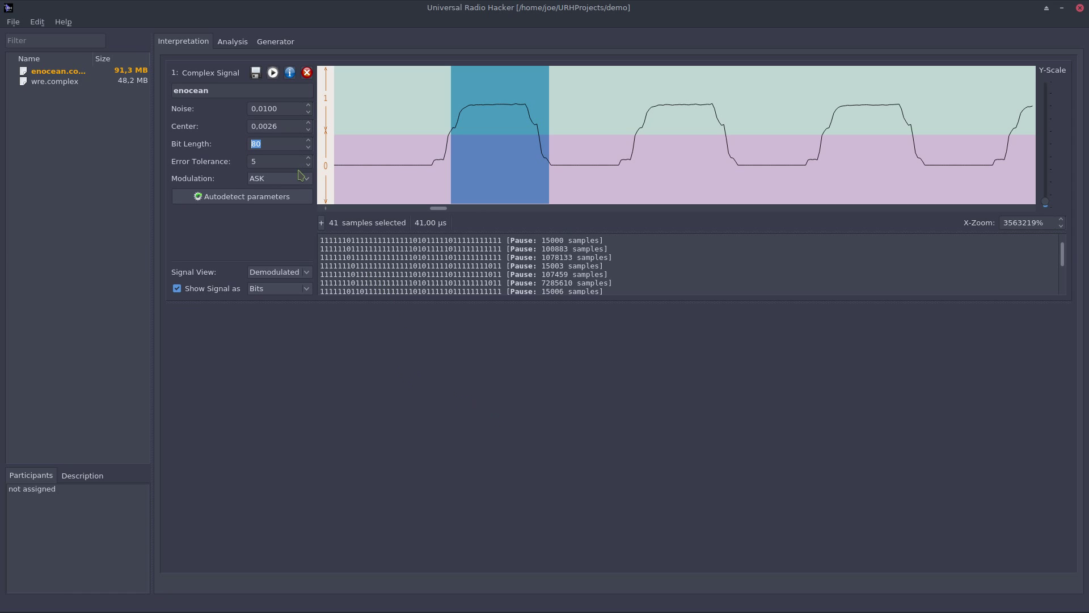
pyautogui.write('423')
pyautogui.press('BackSpace')
pyautogui.press('Return')
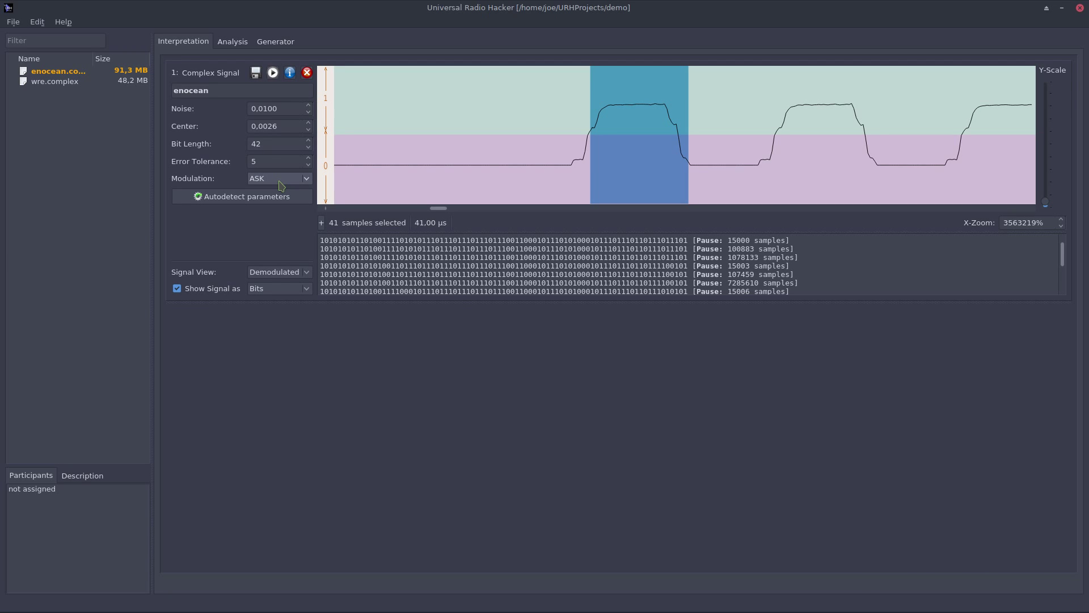
# Switch Signal View to Analog and zoom back in on the start of the burst
pyautogui.click(291, 273)
pyautogui.click(284, 265)
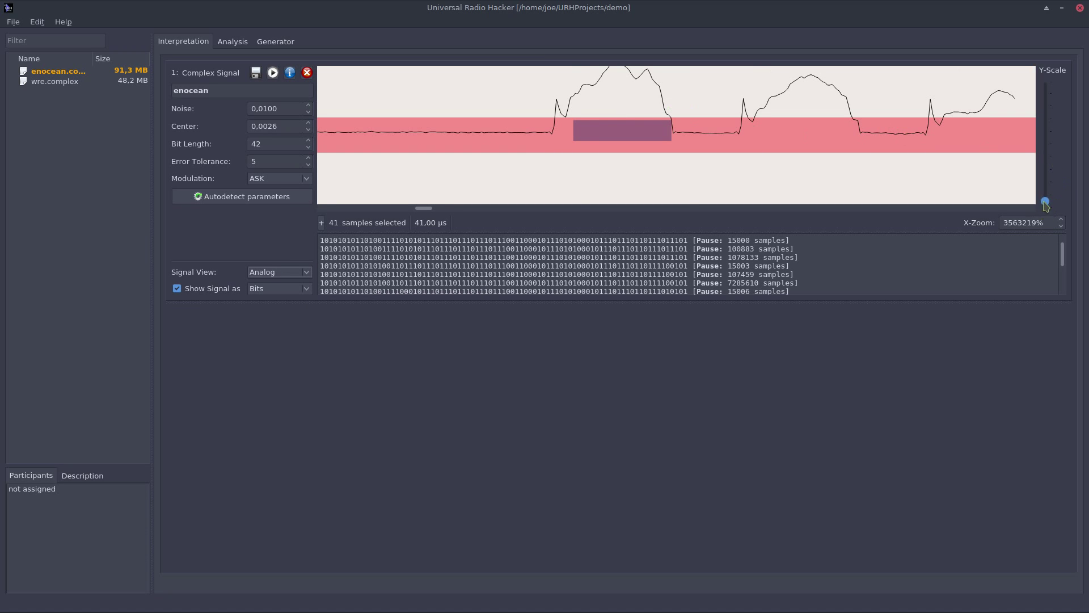
pyautogui.scroll(-3, 1046, 203)
pyautogui.scroll(-8, 945, 144)
pyautogui.scroll(-6, 941, 146)
pyautogui.scroll(9, 578, 128)
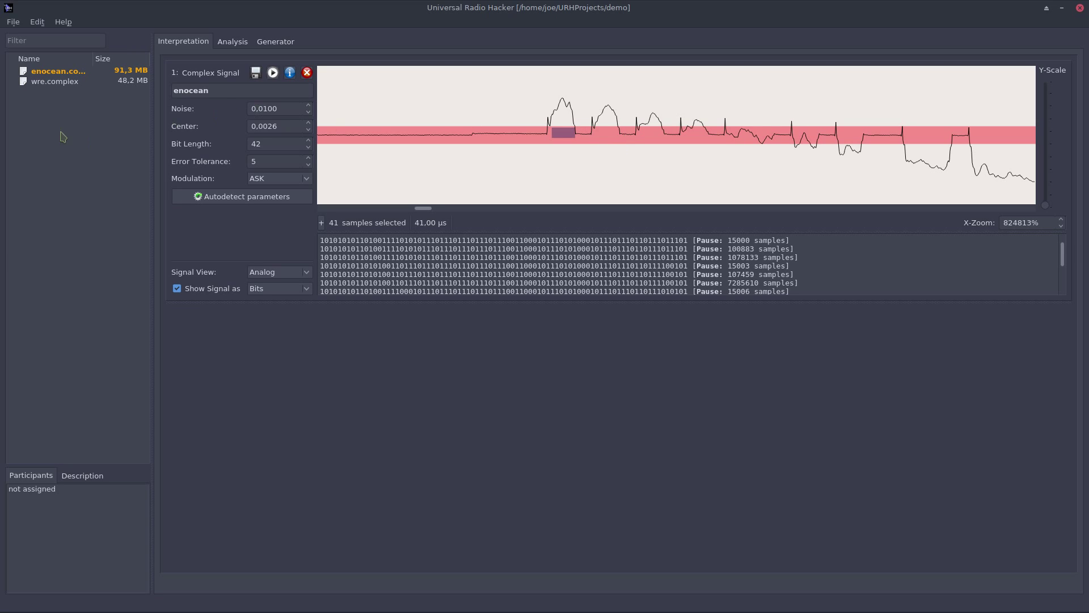
# Drop wre.complex in as a second signal and zoom in until its oscillations show
pyautogui.click(69, 83)
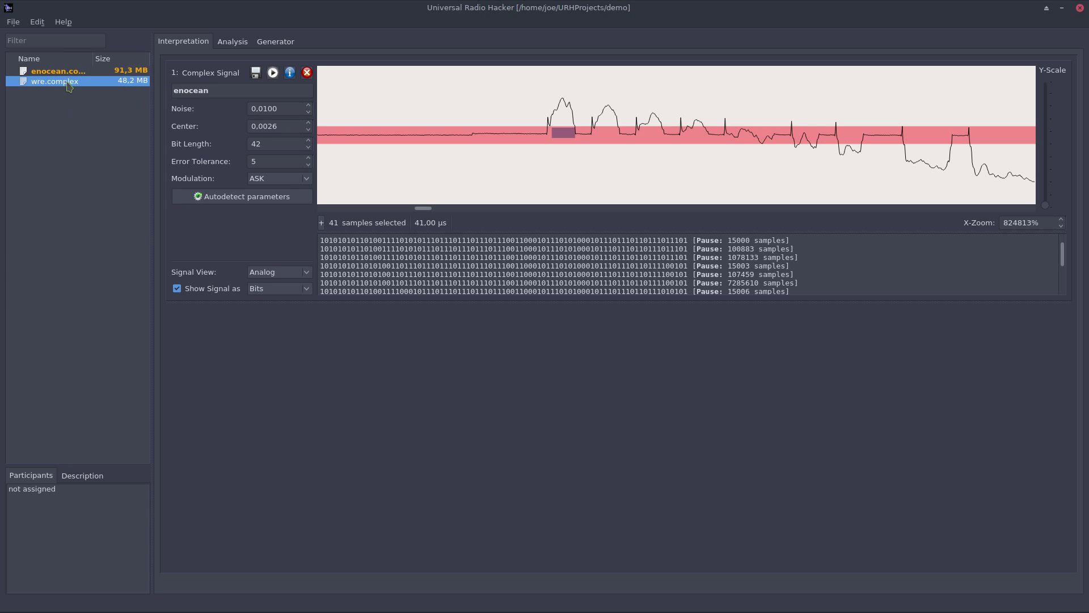
pyautogui.moveTo(70, 86); pyautogui.dragTo(311, 370)
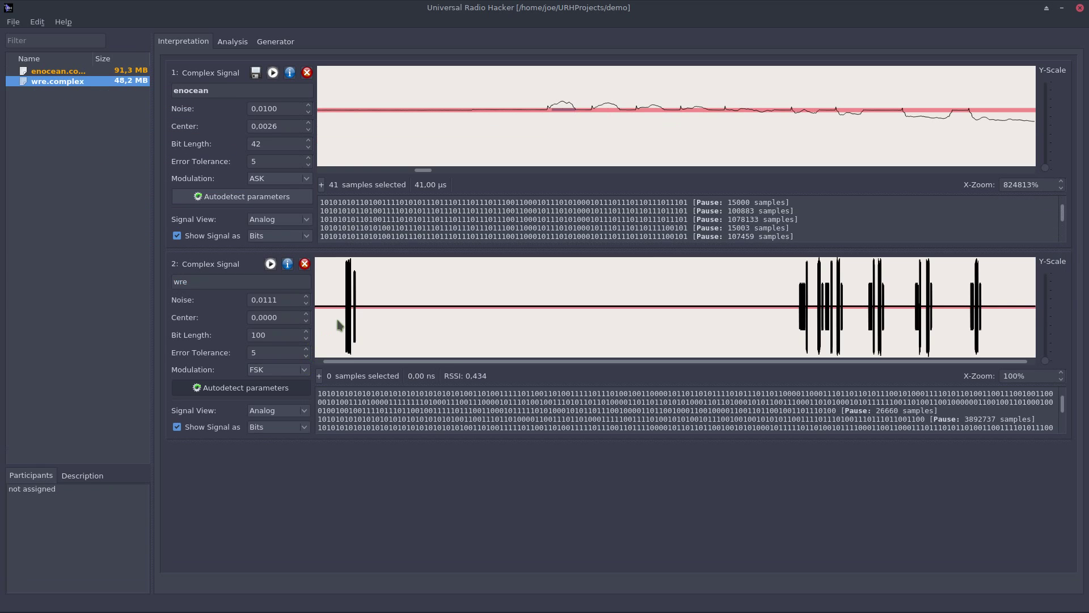
pyautogui.scroll(15, 363, 310)
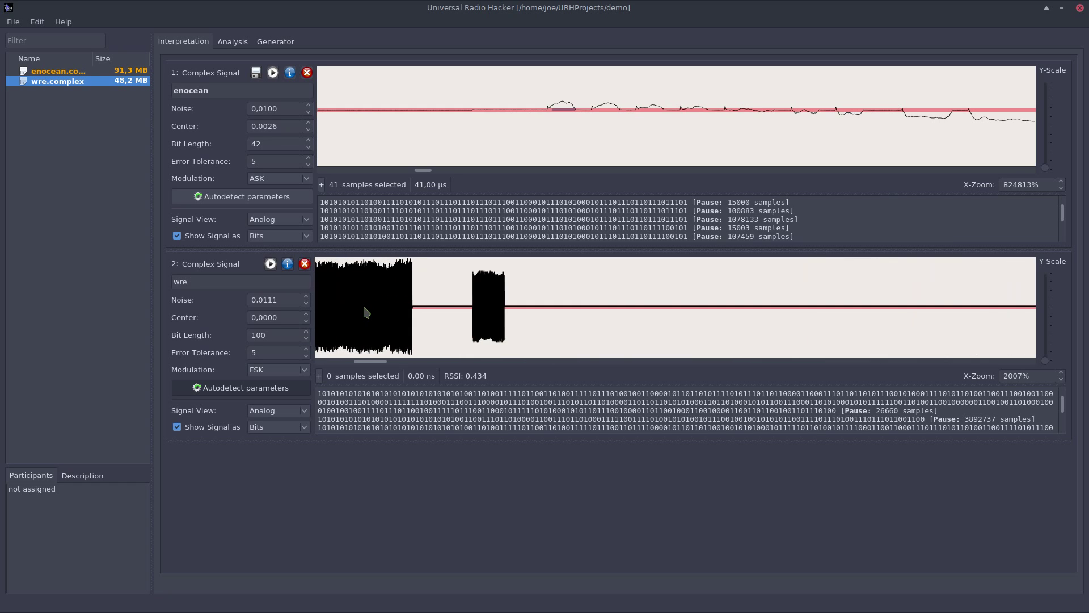
pyautogui.scroll(13, 366, 310)
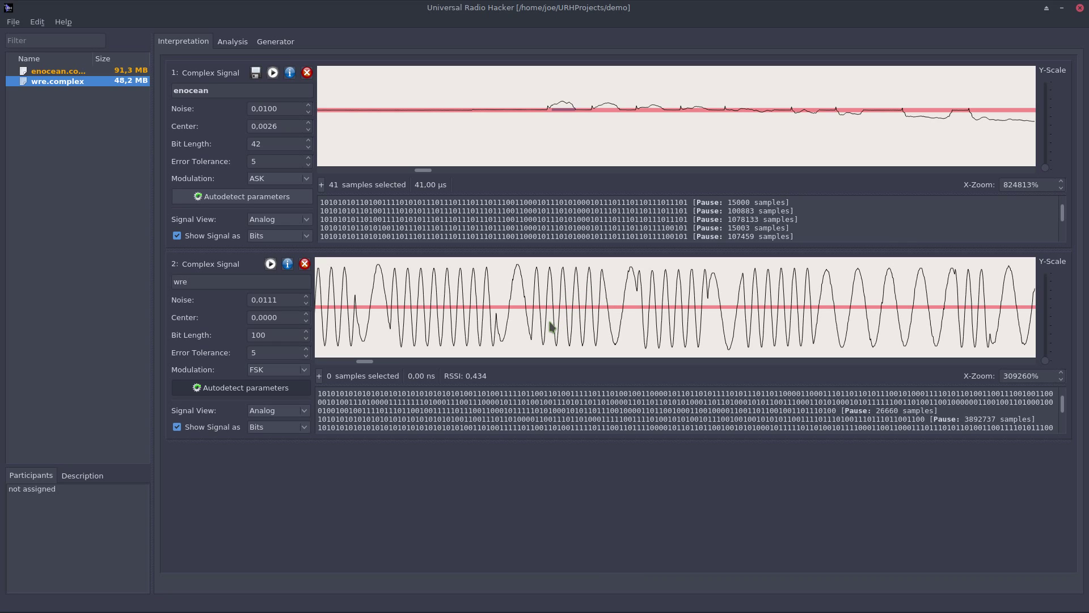
pyautogui.moveTo(511, 287); pyautogui.dragTo(537, 286)
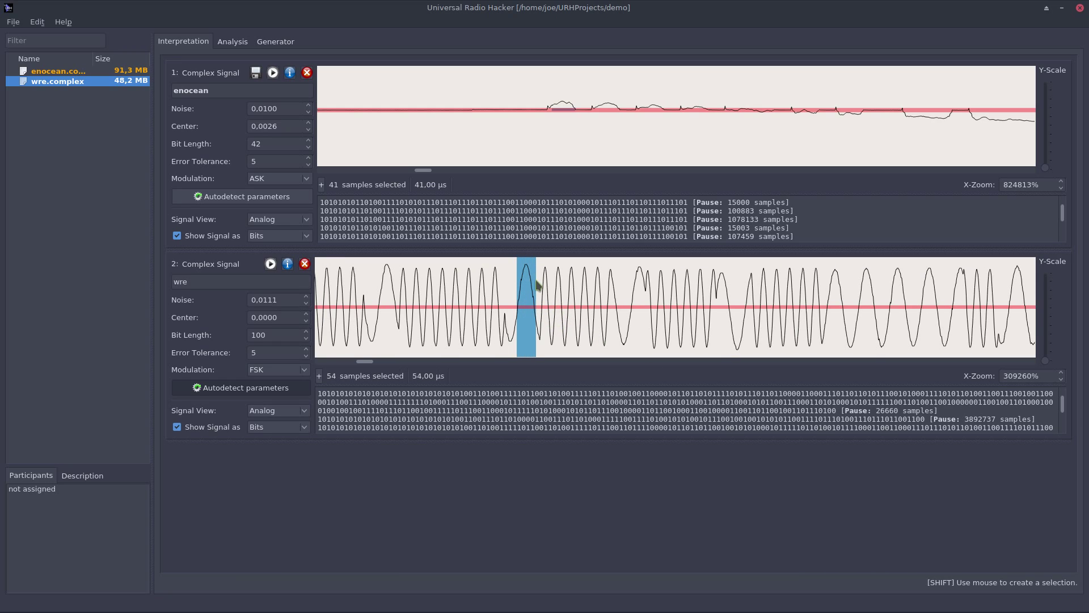
# Switch wre's modulation to PSK, then back to FSK, then close the wre signal
pyautogui.click(571, 299)
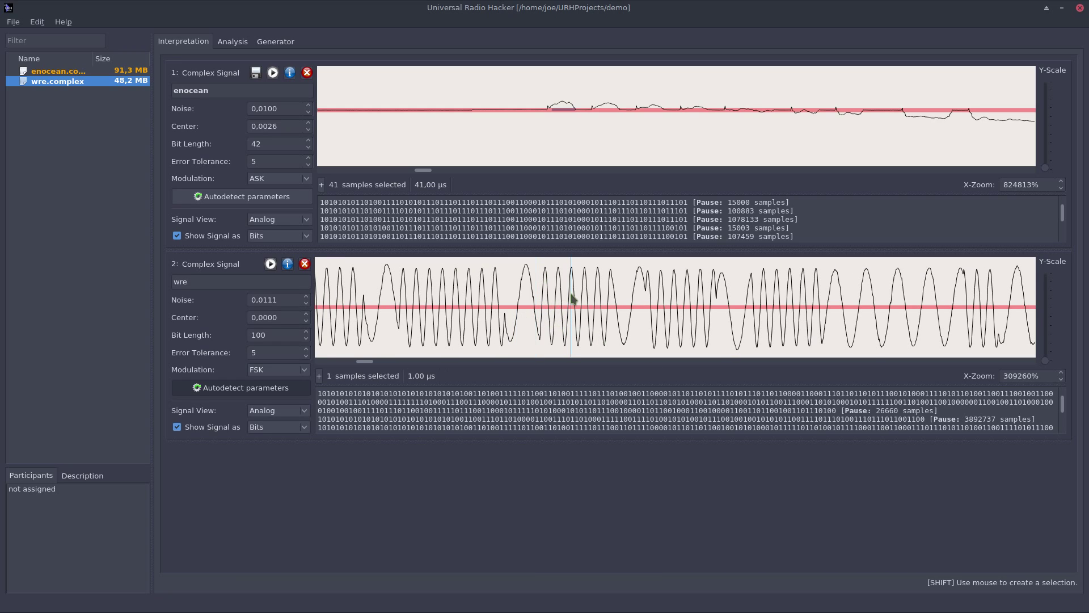
pyautogui.click(296, 371)
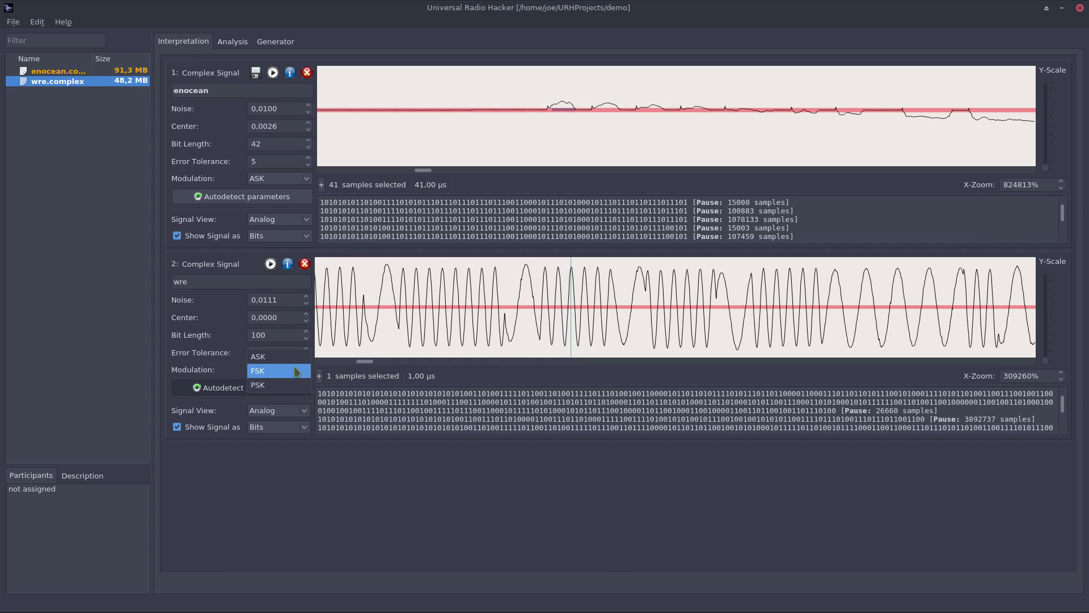
pyautogui.click(289, 385)
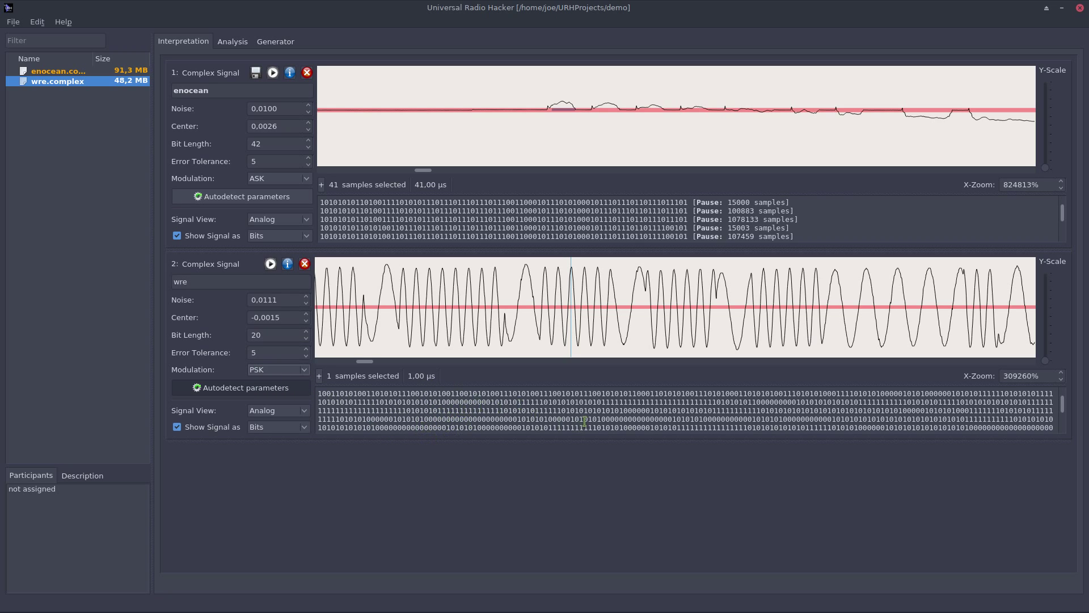
pyautogui.click(305, 372)
pyautogui.click(299, 364)
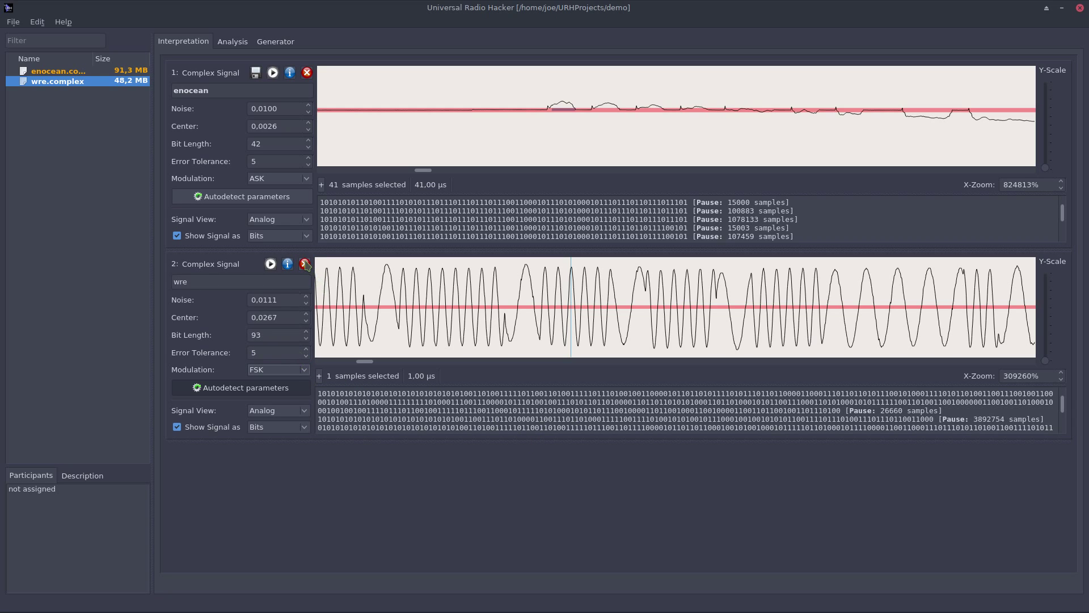
pyautogui.click(304, 264)
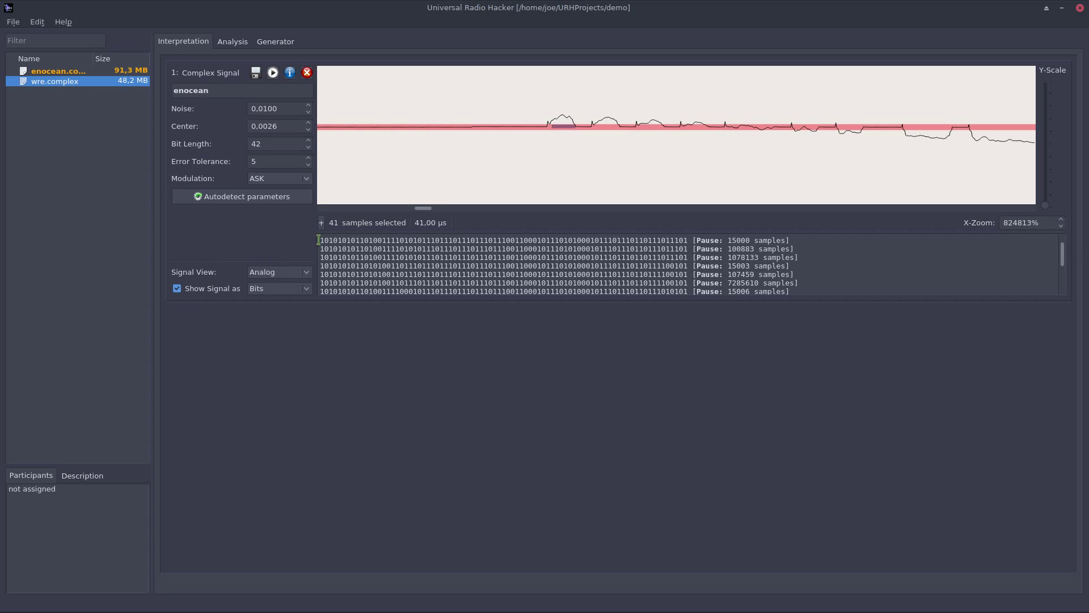
# Select the leading bits of the first message and zoom the waveform to them
pyautogui.moveTo(319, 243); pyautogui.dragTo(337, 243)
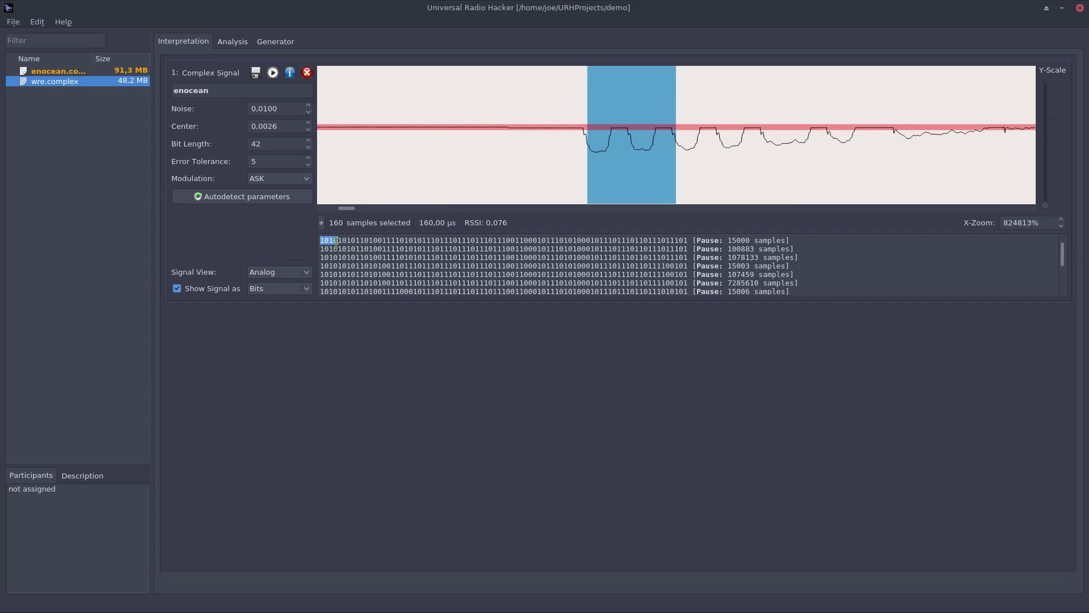
pyautogui.rightClick(333, 244)
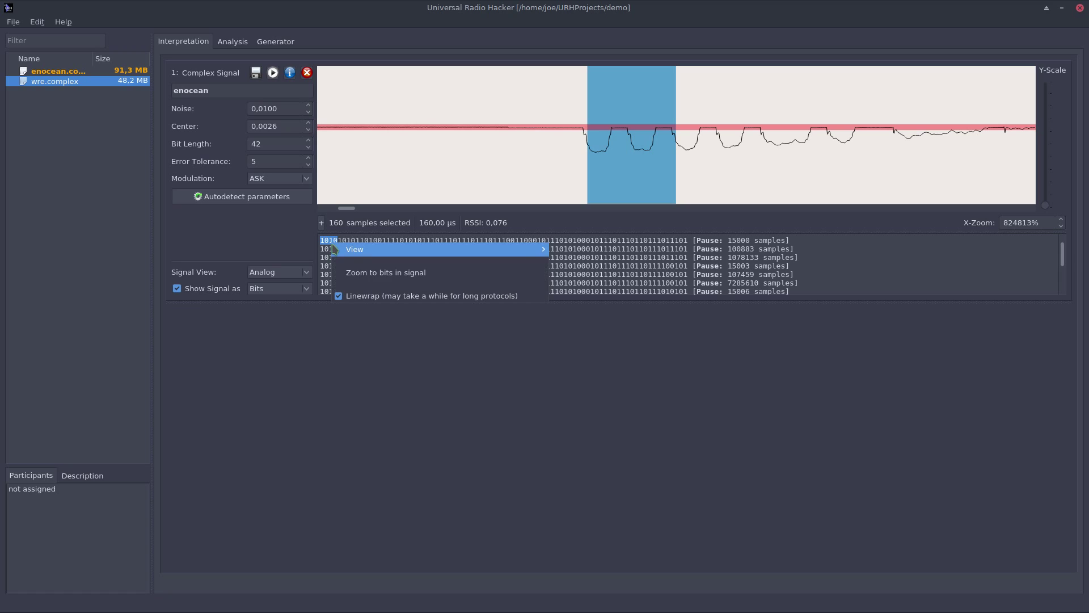
pyautogui.click(344, 274)
pyautogui.scroll(-2, 696, 162)
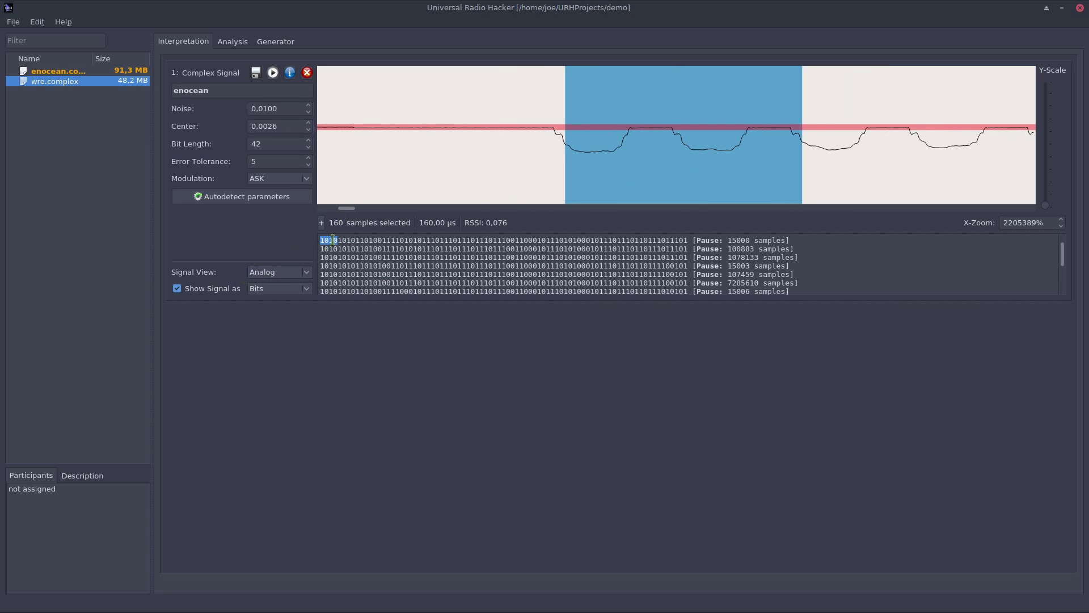
# Select bits 10 in the first row, then adjust the selection to 10101, 10 and 1010
pyautogui.moveTo(341, 242); pyautogui.dragTo(347, 243)
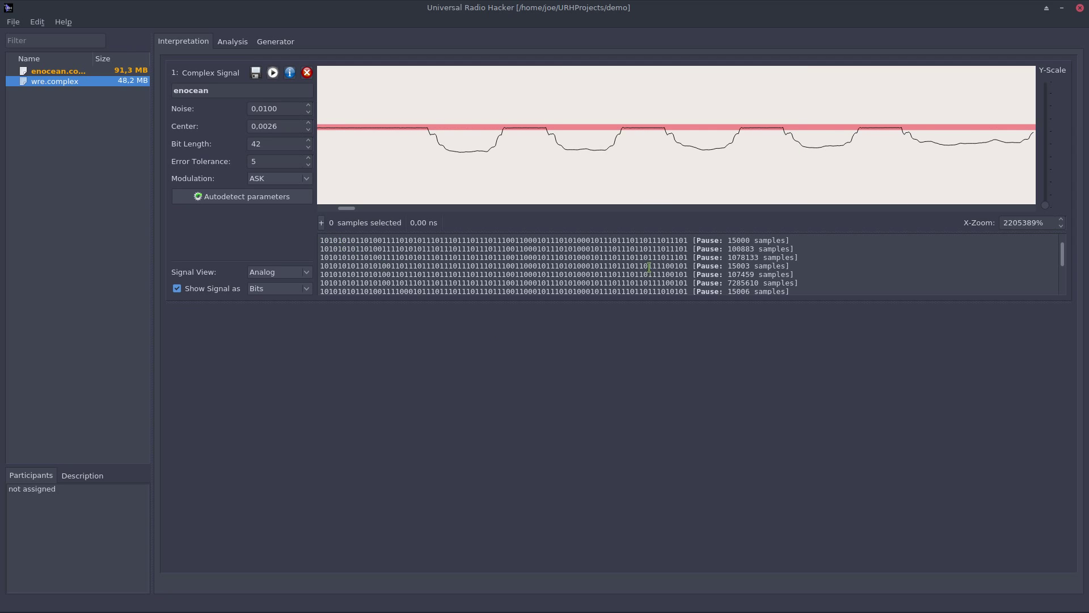
pyautogui.hotkey('shift', 'Right')
pyautogui.hotkey('shift', 'Right')
pyautogui.hotkey('shift', 'Right')
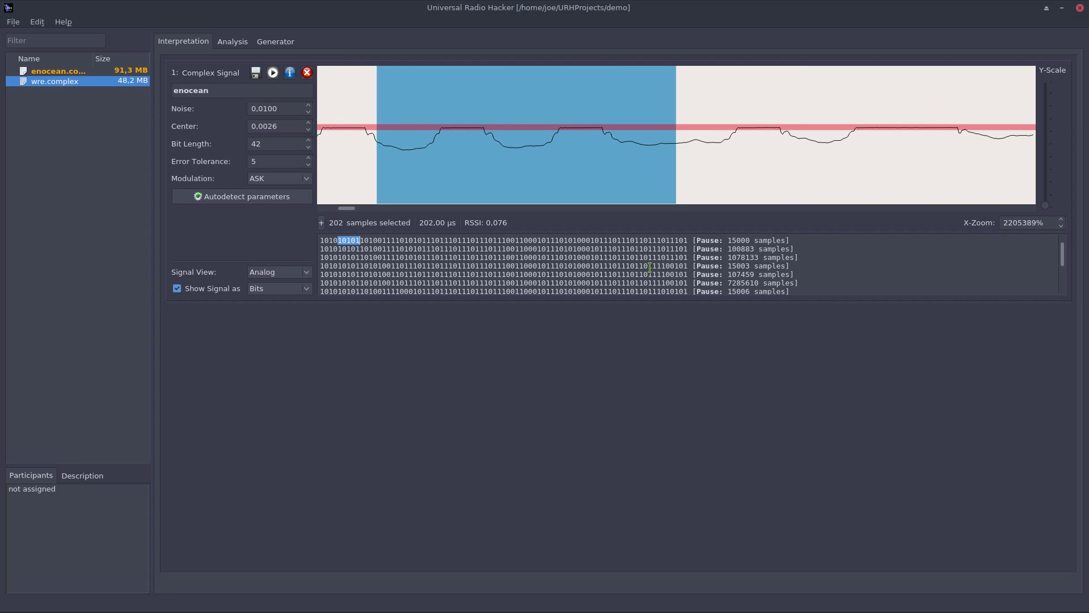
pyautogui.hotkey('shift', 'Left')
pyautogui.hotkey('shift', 'Left')
pyautogui.hotkey('shift', 'Left')
pyautogui.hotkey('shift', 'Right')
pyautogui.hotkey('shift', 'Right')
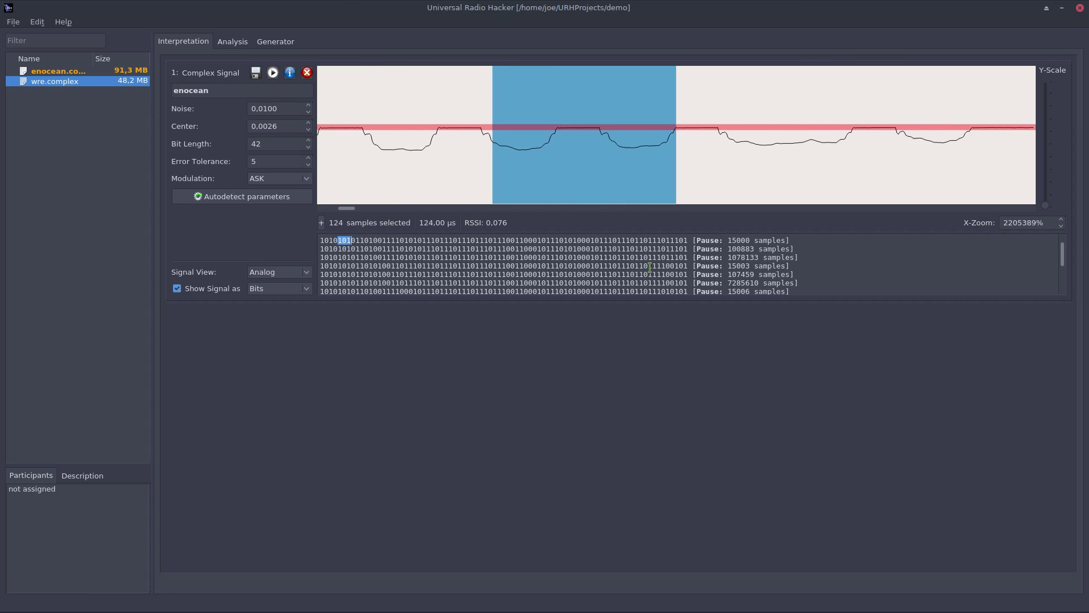
# Shrink the bit selection to 101, then select 342 waveform samples, highlighting bits 01010110
pyautogui.hotkey('shift', 'Left')
pyautogui.moveTo(907, 108); pyautogui.dragTo(401, 170)
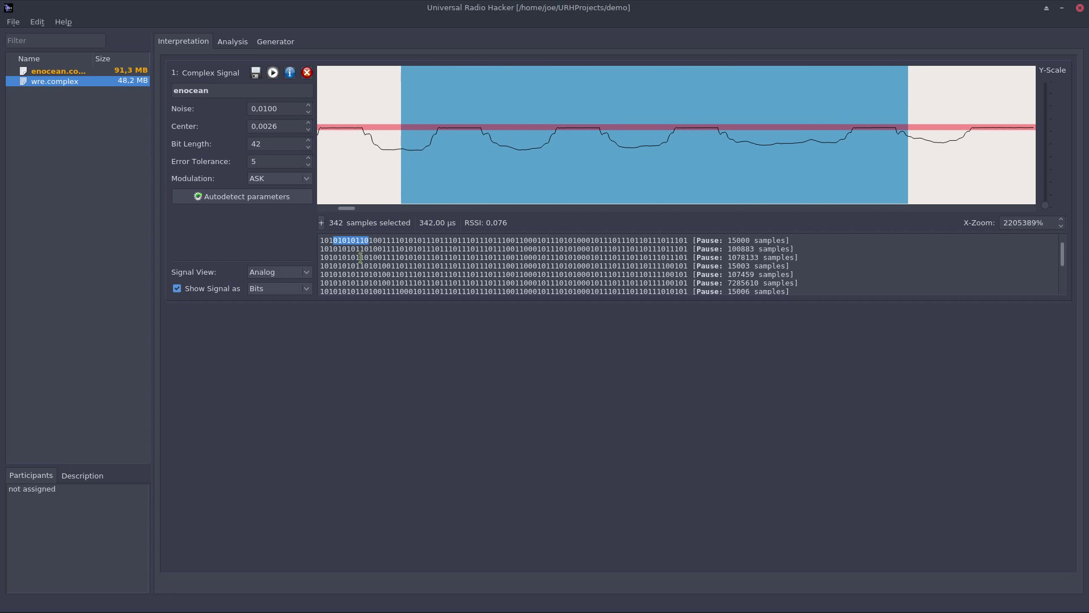